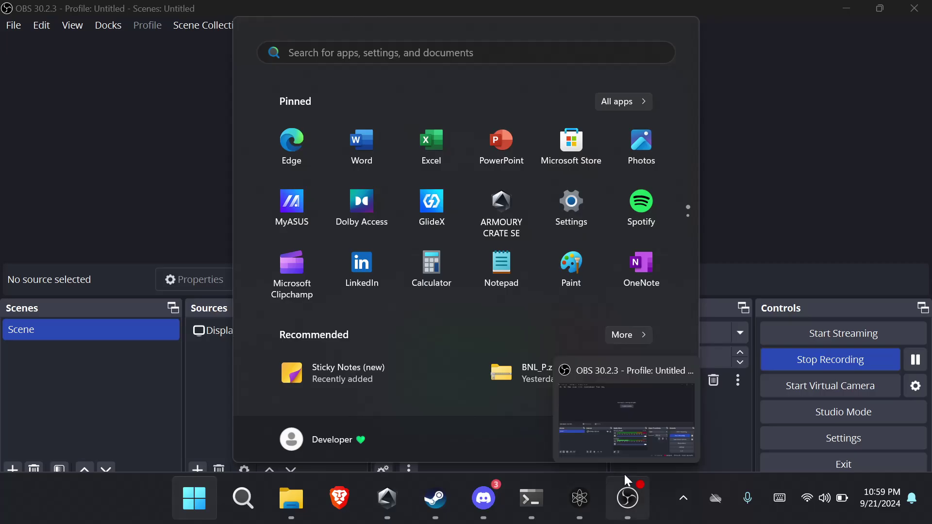
Step: Dismiss the Start menu to return to the OBS window
{"action": "left_click", "coordinate": [707, 306]}
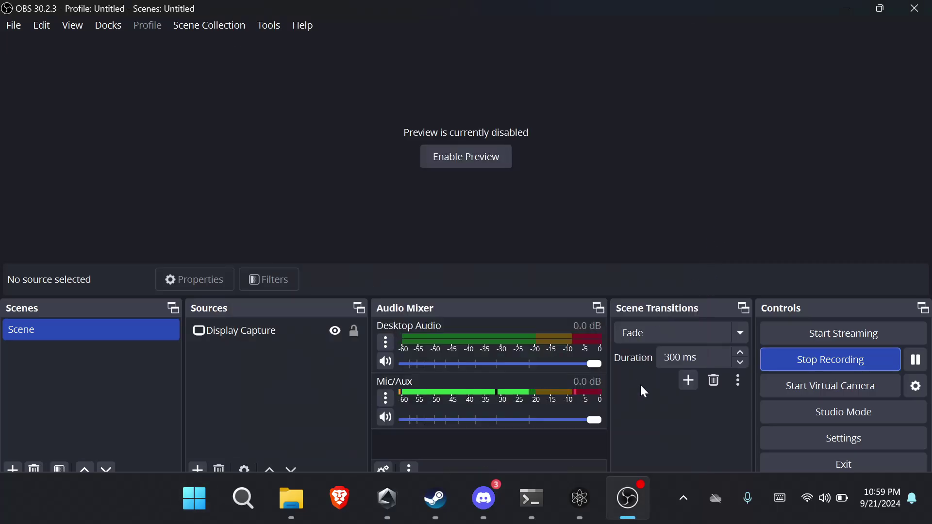
{"action": "mouse_move", "coordinate": [580, 498]}
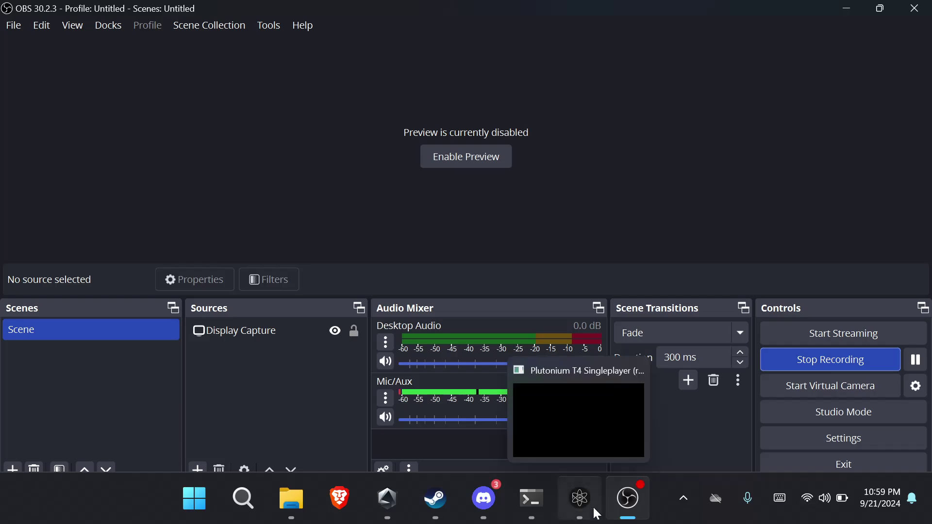
Step: Open plutonium-bootstrapper-win32.exe Properties from the Plutonium taskbar jump list
{"action": "right_click", "coordinate": [596, 514]}
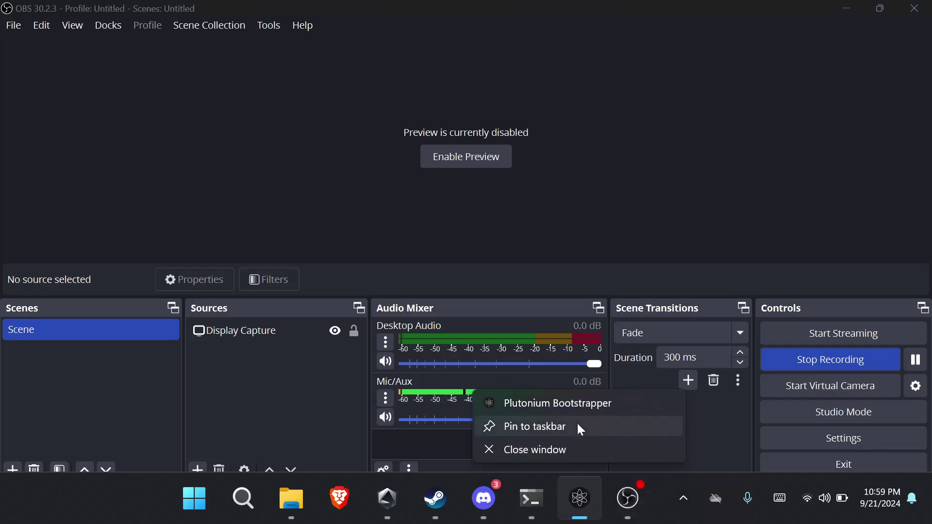
{"action": "right_click", "coordinate": [604, 413]}
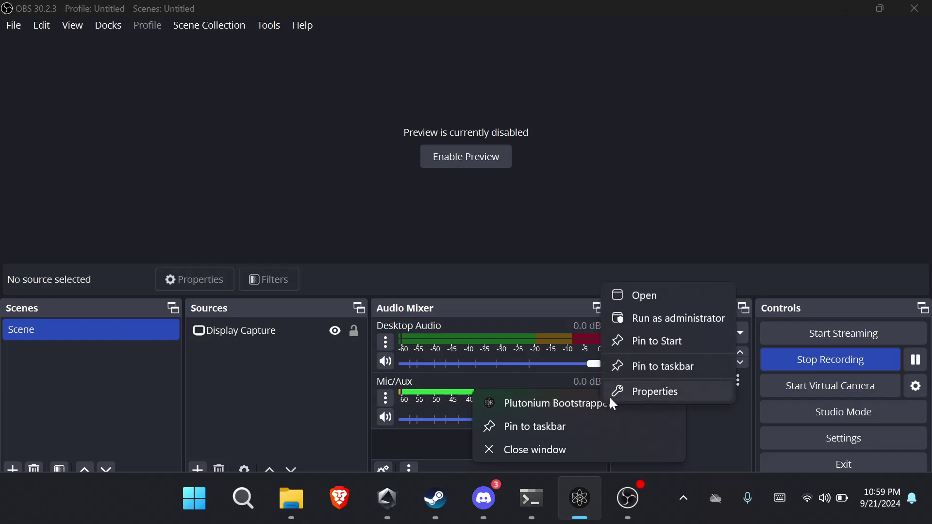
{"action": "left_click", "coordinate": [667, 391]}
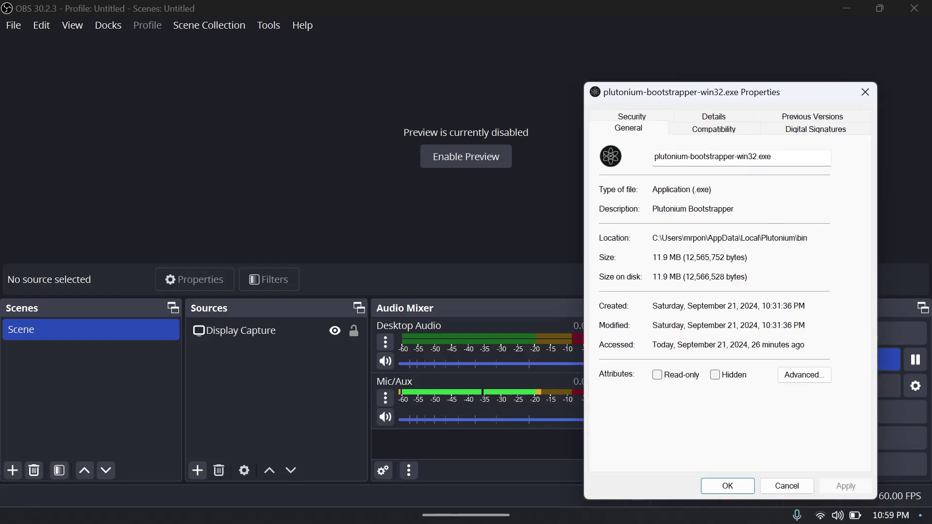
Step: Copy the bootstrapper's Location path from the Properties dialog
{"action": "left_click_drag", "start_coordinate": [809, 238], "coordinate": [652, 238]}
{"action": "key", "text": "ctrl+c"}
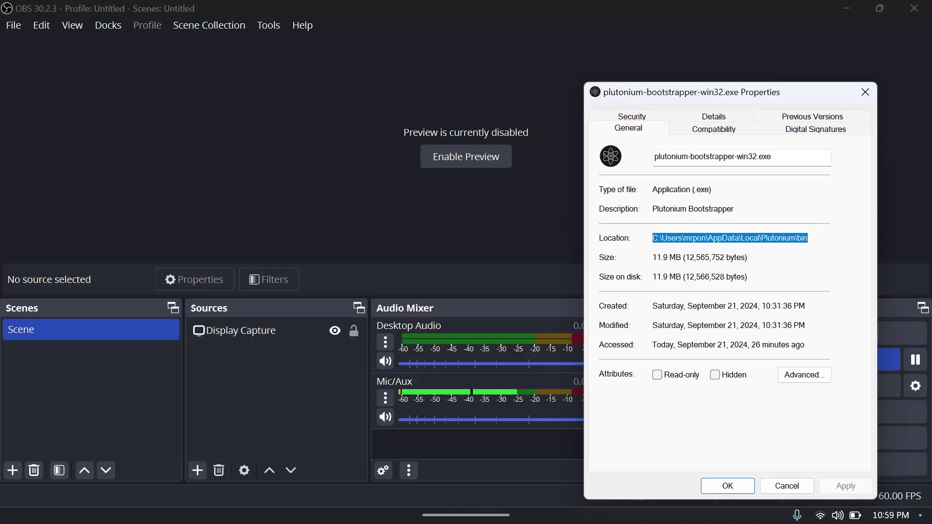
{"action": "right_click", "coordinate": [678, 238]}
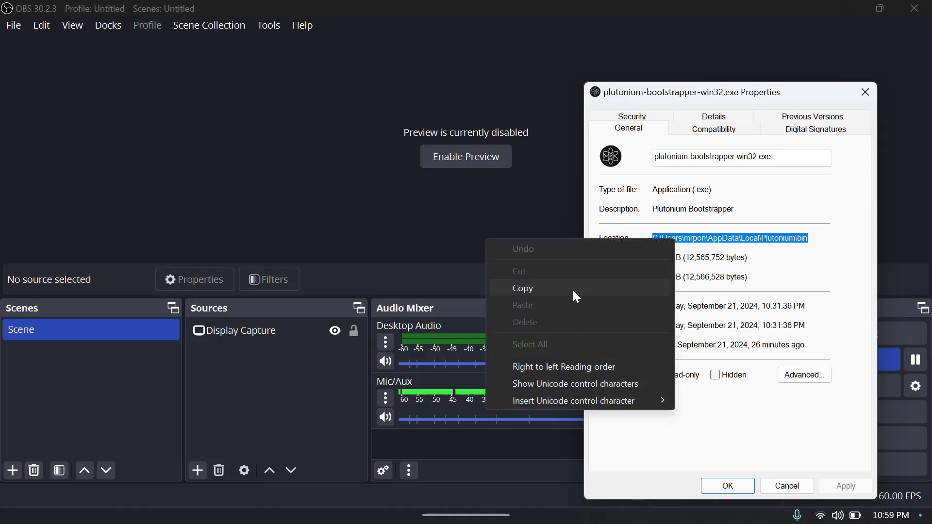
{"action": "left_click", "coordinate": [574, 291]}
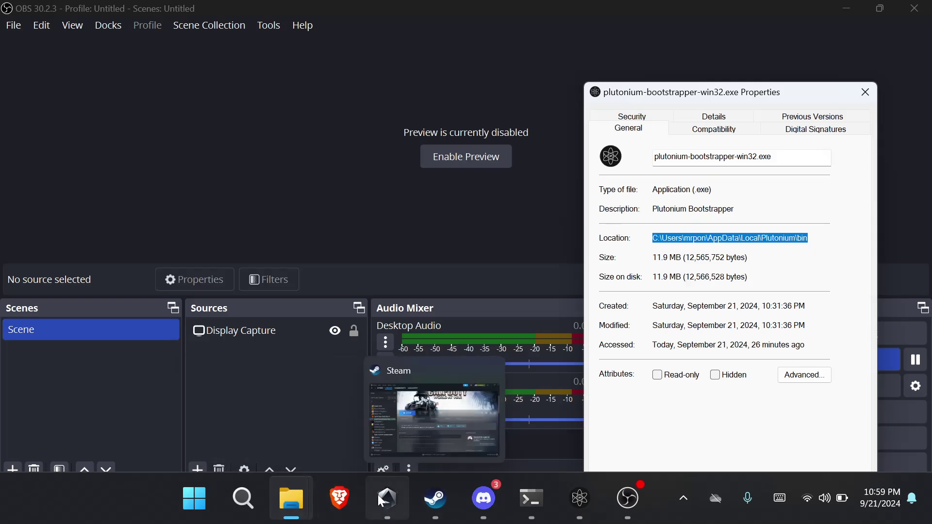
Step: Bring ARMOURY CRATE SE forward and select the bootstrapper tile in the game library
{"action": "left_click", "coordinate": [386, 499]}
{"action": "key", "text": "Escape"}
{"action": "key", "text": "Escape"}
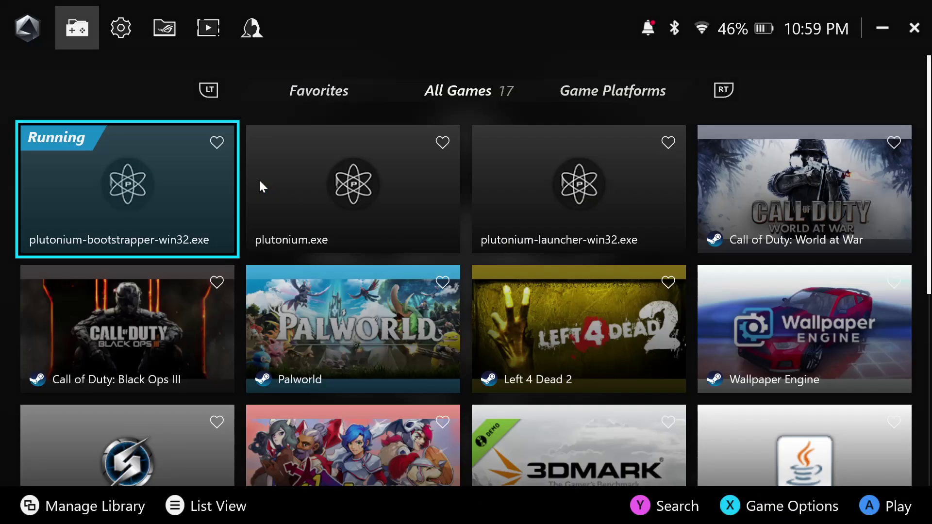
{"action": "key", "text": "Down"}
{"action": "key", "text": "Right"}
{"action": "key", "text": "Left"}
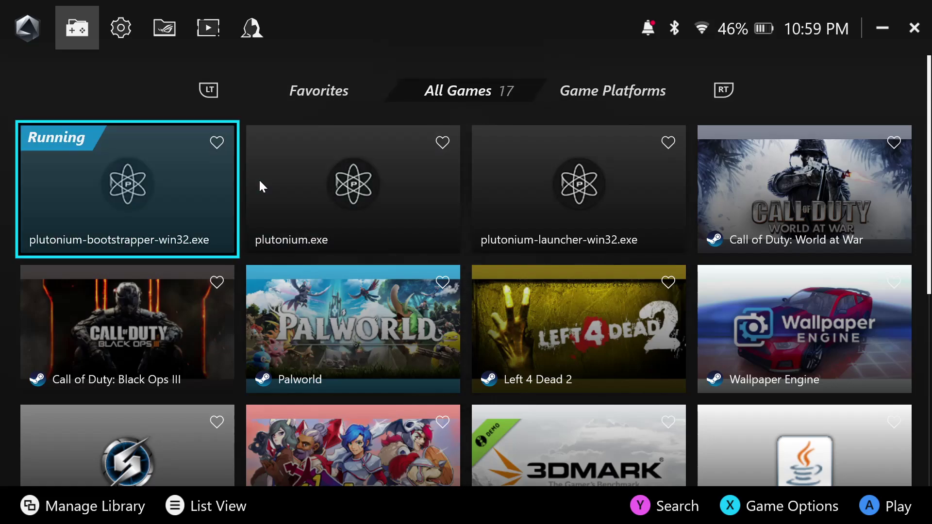
{"action": "key", "text": "Right"}
{"action": "key", "text": "Right"}
{"action": "key", "text": "Left"}
{"action": "key", "text": "Left"}
{"action": "key", "text": "Right"}
{"action": "key", "text": "Right"}
{"action": "key", "text": "Right"}
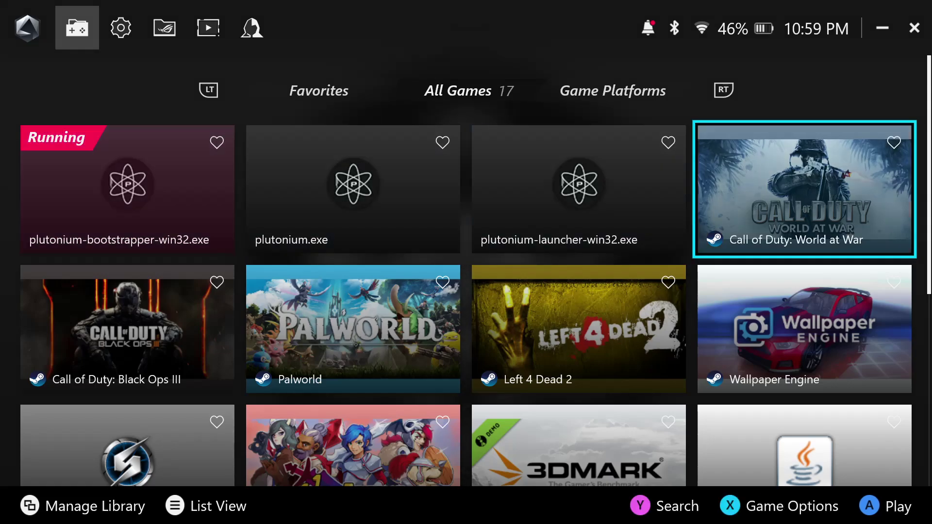
{"action": "key", "text": "Left"}
{"action": "key", "text": "Left"}
{"action": "key", "text": "Left"}
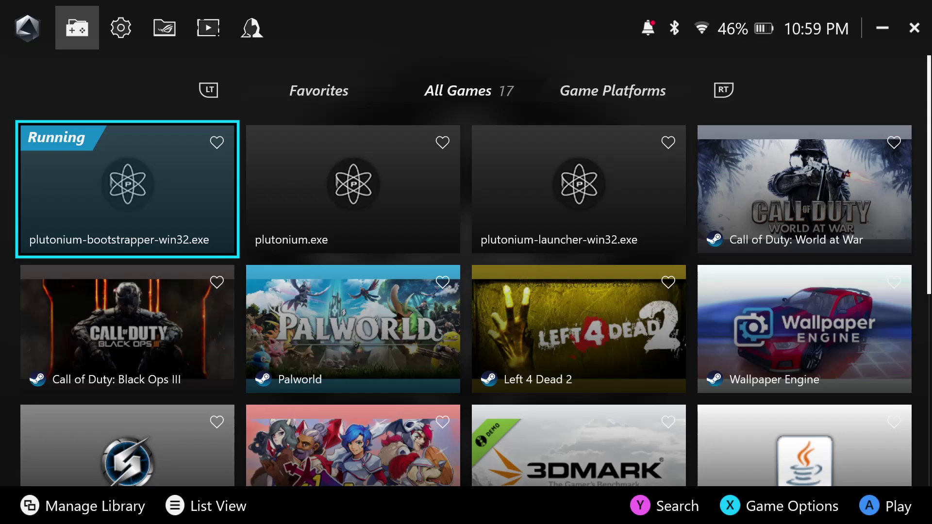
{"action": "key", "text": "Return"}
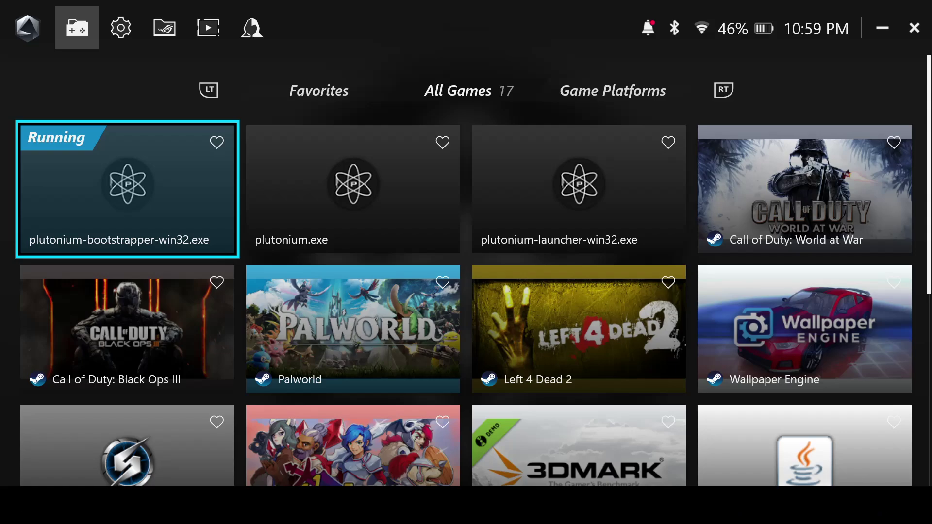
Step: Choose Customize Library from Manage Library to add a game or app
{"action": "key", "text": "Menu"}
{"action": "key", "text": "Down"}
{"action": "key", "text": "Down"}
{"action": "key", "text": "Return"}
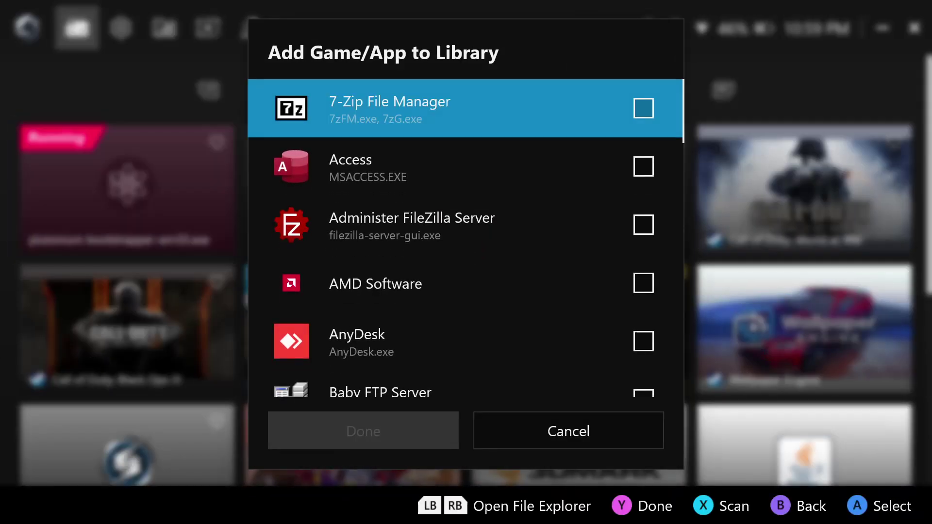
Step: Open the file browser and paste the copied path to reach the Plutonium bin folder
{"action": "key", "text": "Down"}
{"action": "key", "text": "Up"}
{"action": "key", "text": "Page_Up"}
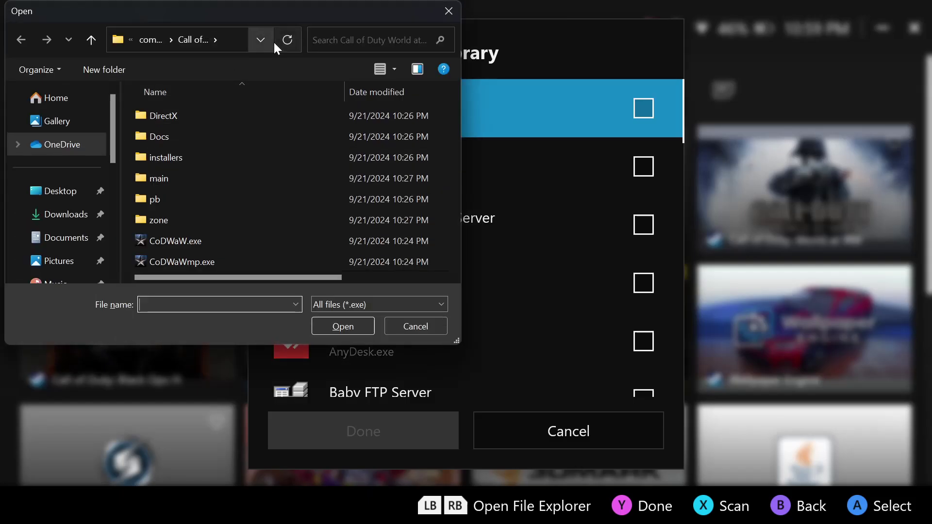
{"action": "left_click", "coordinate": [229, 41]}
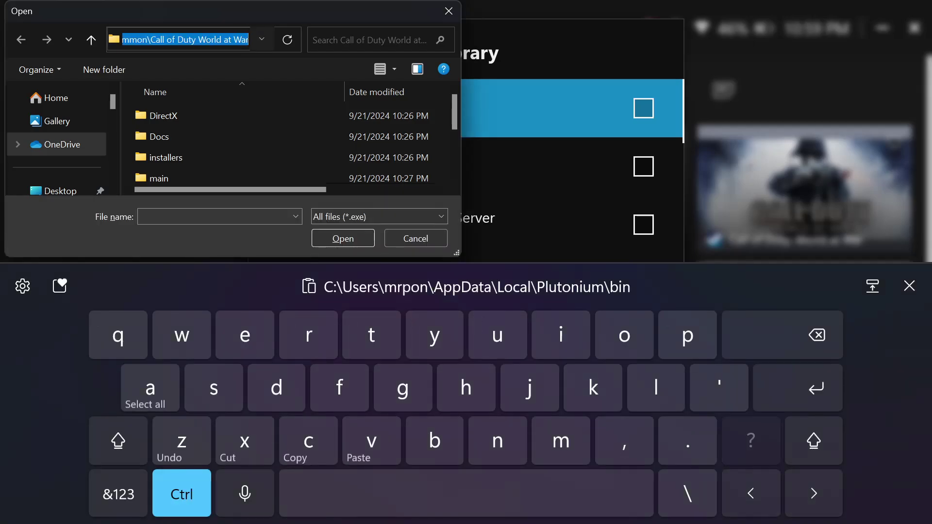
{"action": "key", "text": "ctrl+v"}
{"action": "key", "text": "Return"}
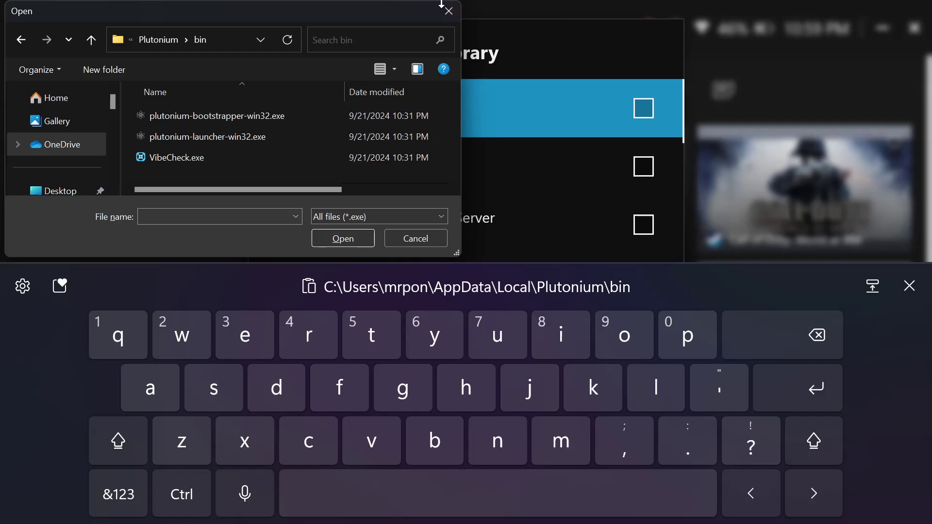
Step: Close the Open dialog and Add Game panel, then switch to OBS from the taskbar
{"action": "left_click", "coordinate": [450, 14]}
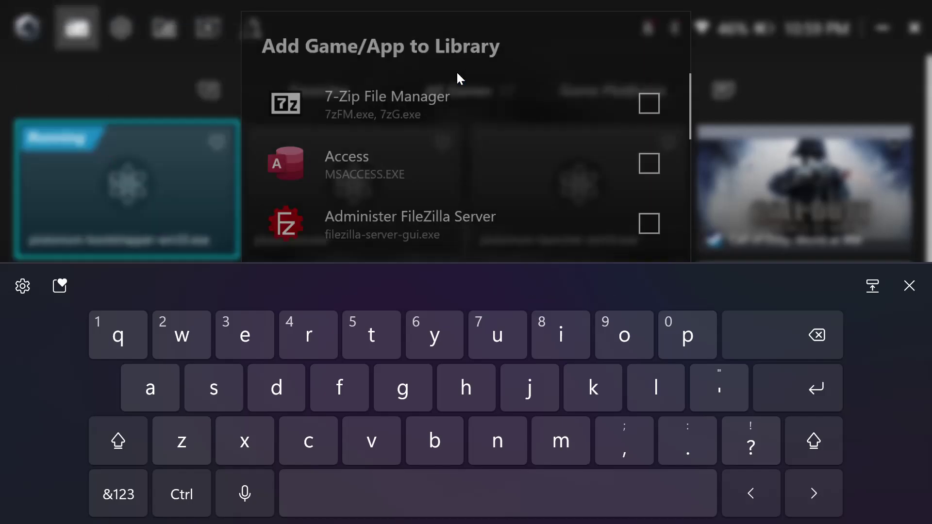
{"action": "key", "text": "Right"}
{"action": "key", "text": "Left"}
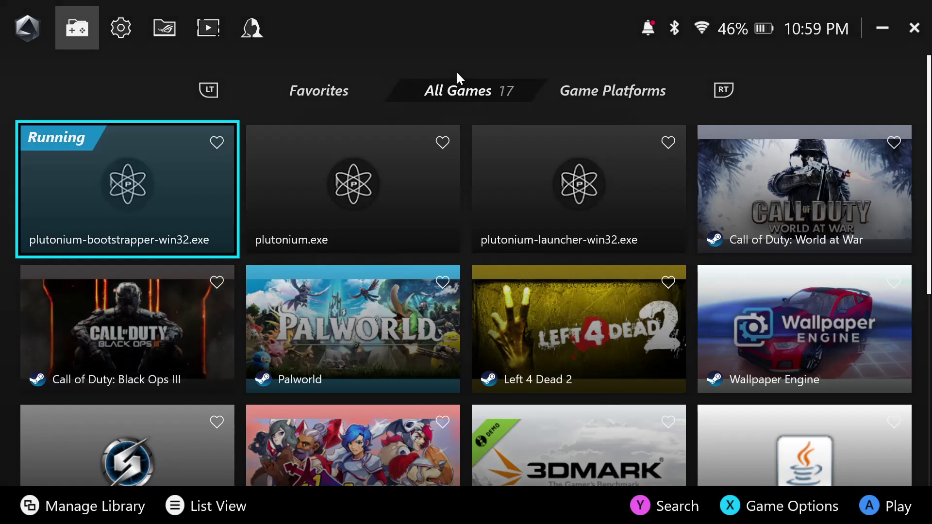
{"action": "left_click_drag", "start_coordinate": [466, 523], "coordinate": [466, 466]}
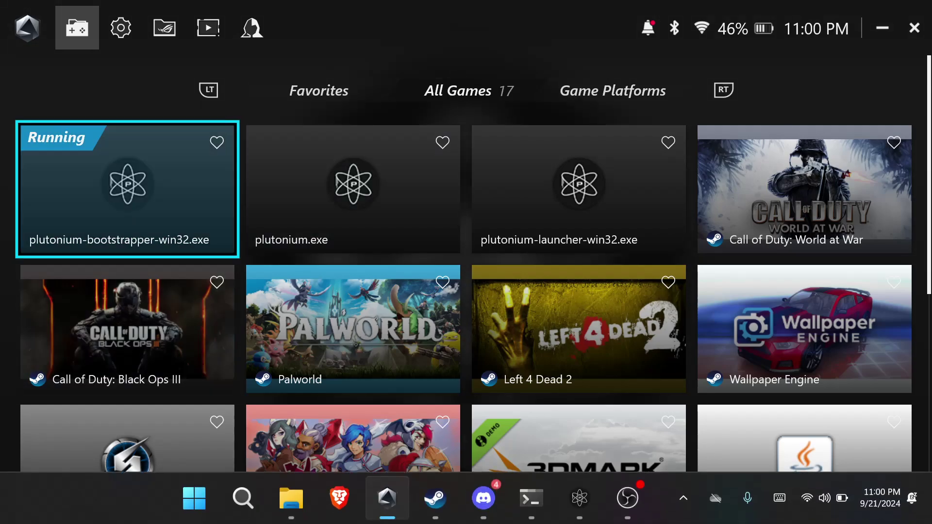
{"action": "left_click", "coordinate": [627, 498]}
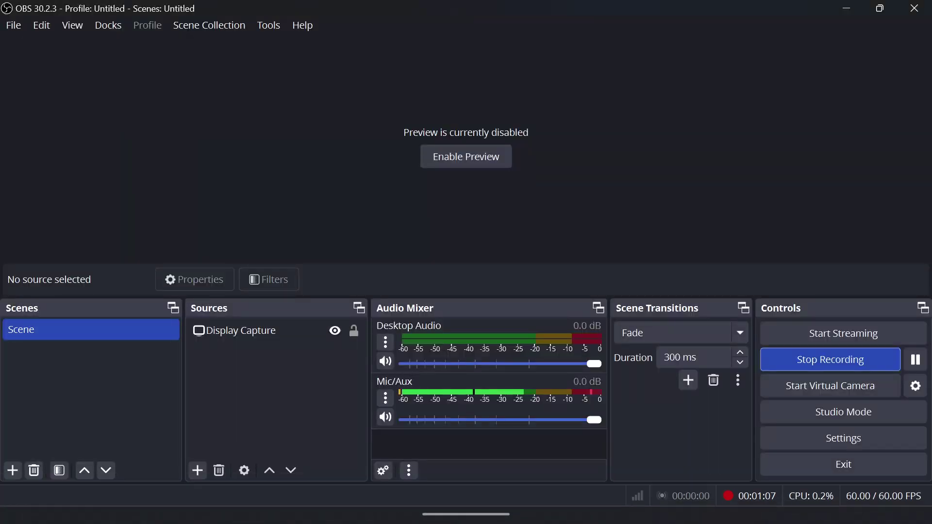